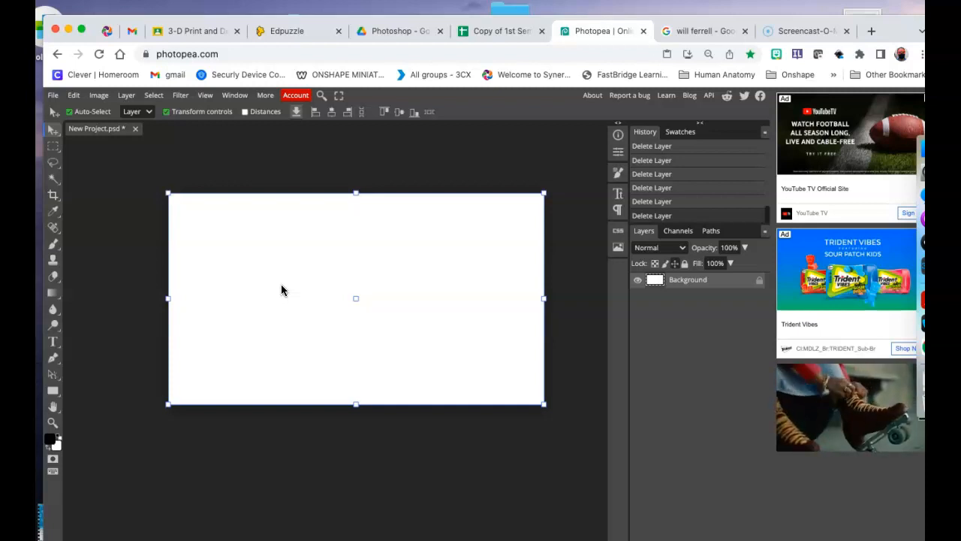
click(453, 337)
click(293, 388)
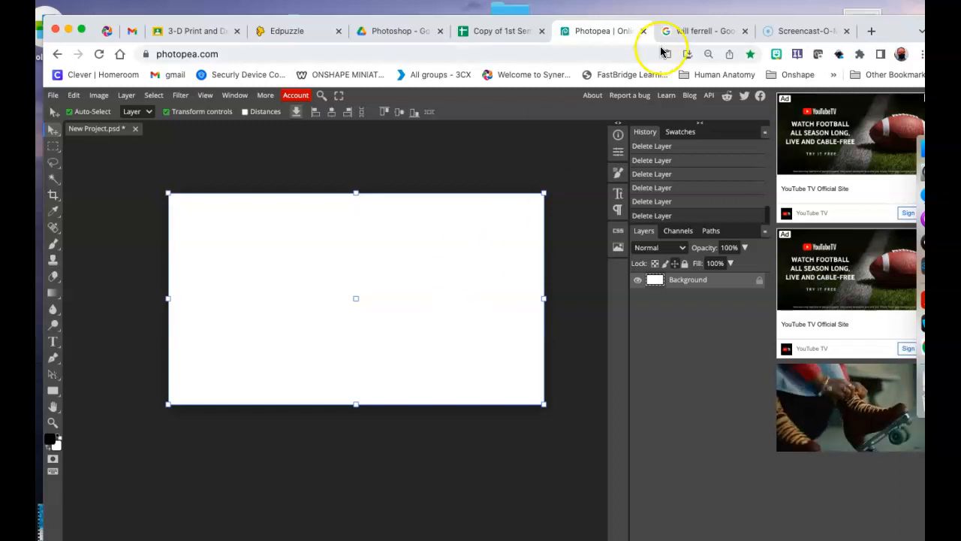
Switch to the Google Images page and search for "will ferrell headshot"
click(697, 32)
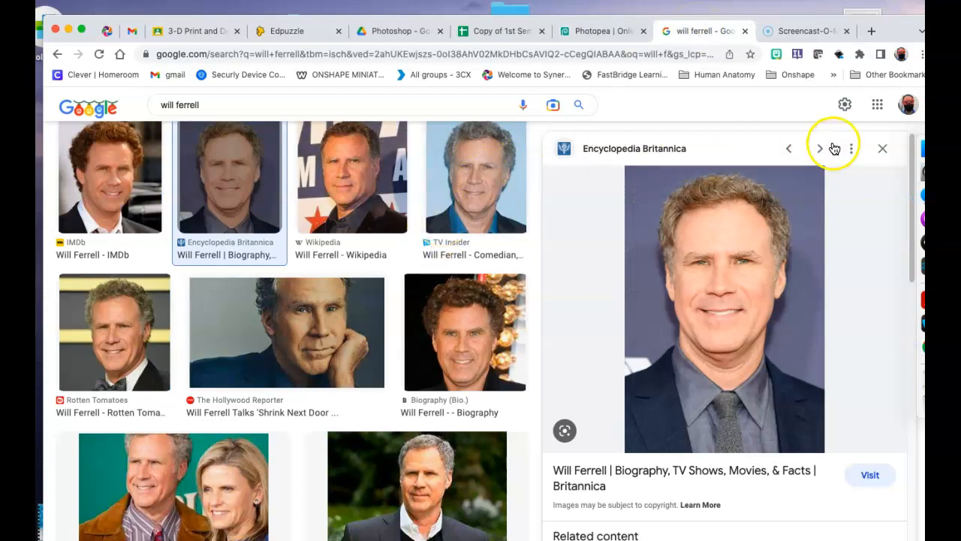
click(335, 110)
text(he)
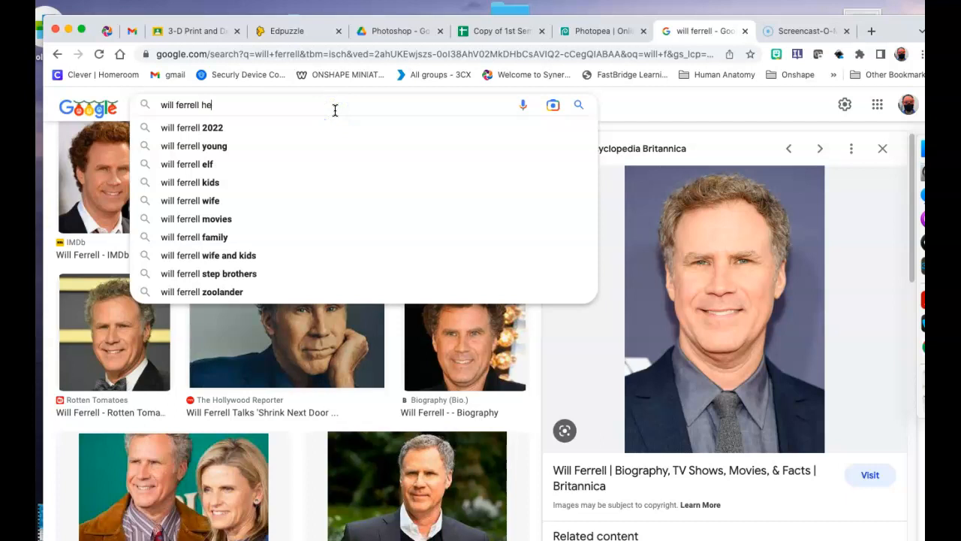
text(asd)
key(BackSpace)
text(ds)
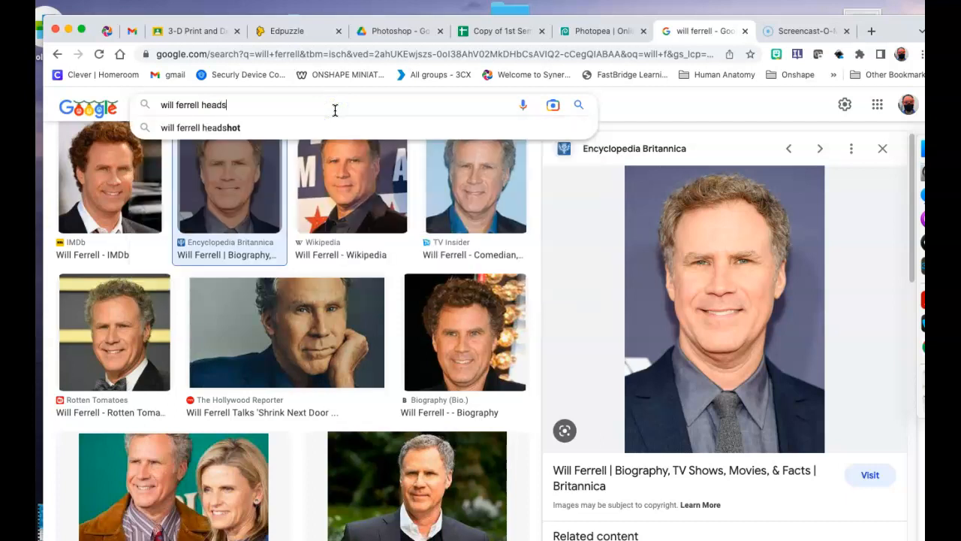
text(hot)
key(Return)
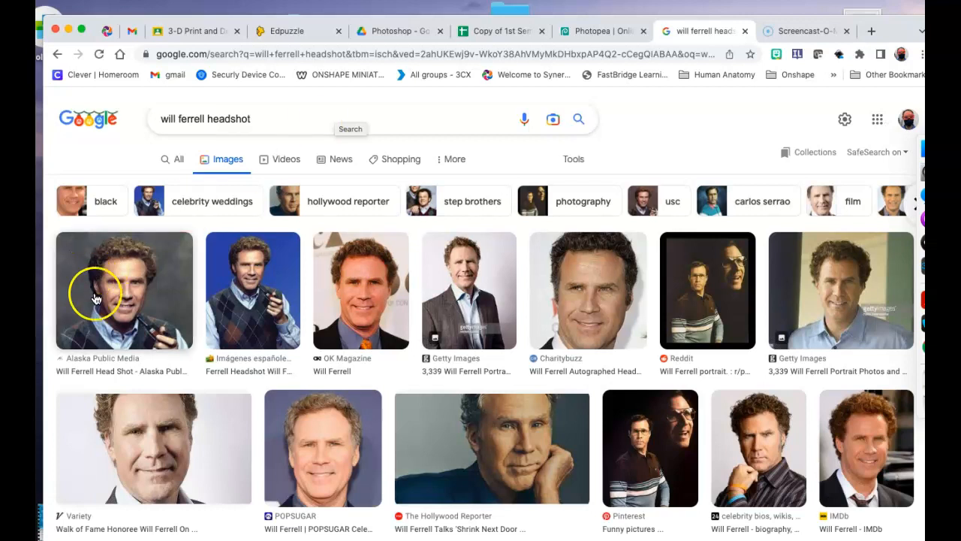
Open the Variety close-up headshot from the image results and copy the image
click(163, 459)
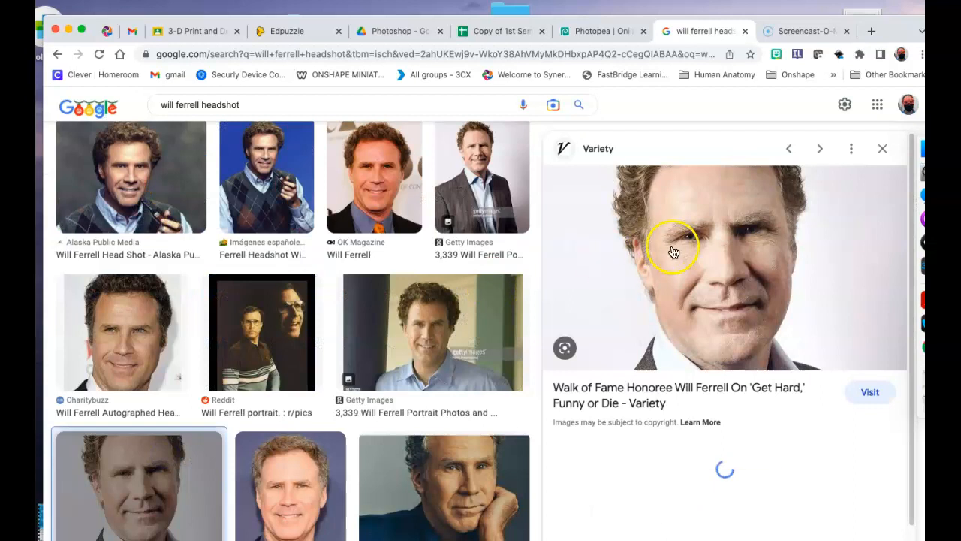
right_click(697, 247)
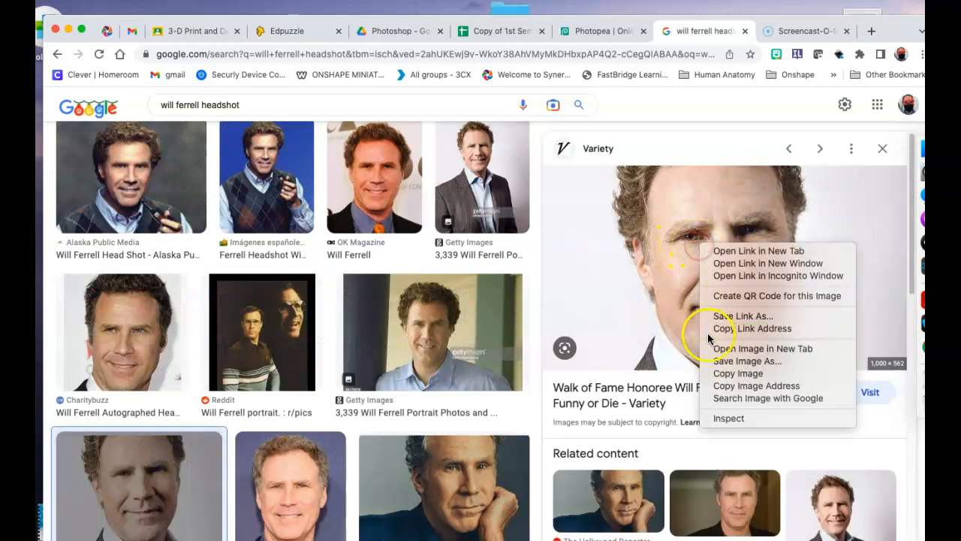
click(718, 371)
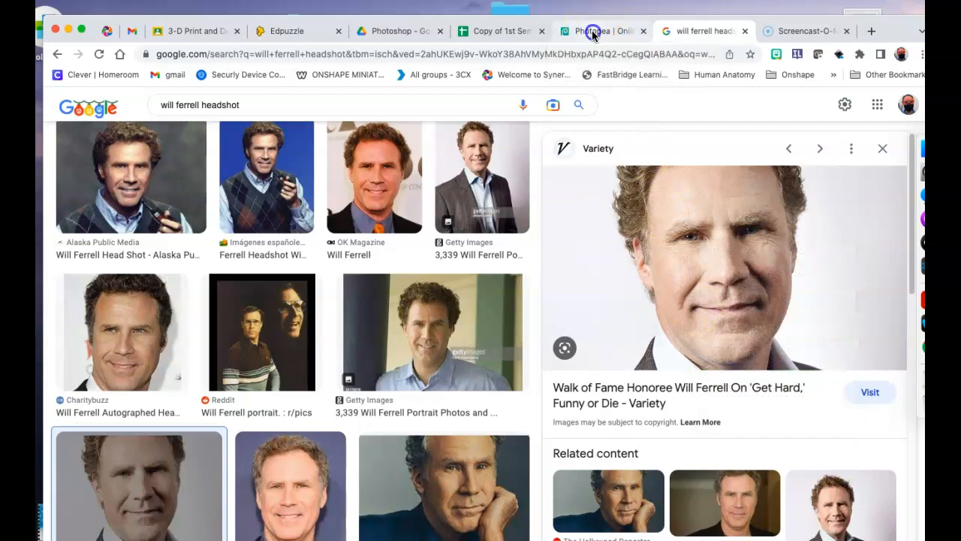
Switch to Photopea, paste the headshot into the blank project, and scale it to 44.90% near the canvas's upper-left corner
click(593, 32)
click(225, 220)
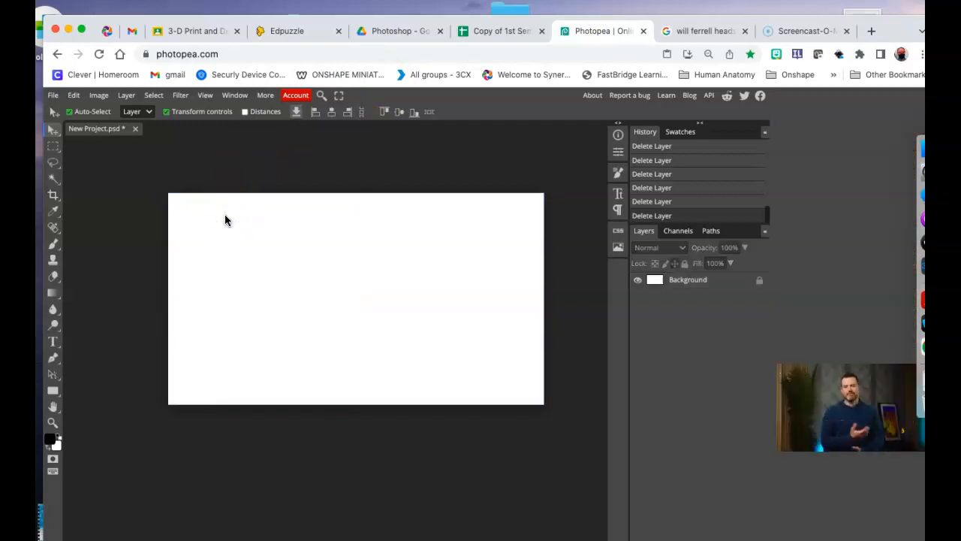
key(ctrl+v)
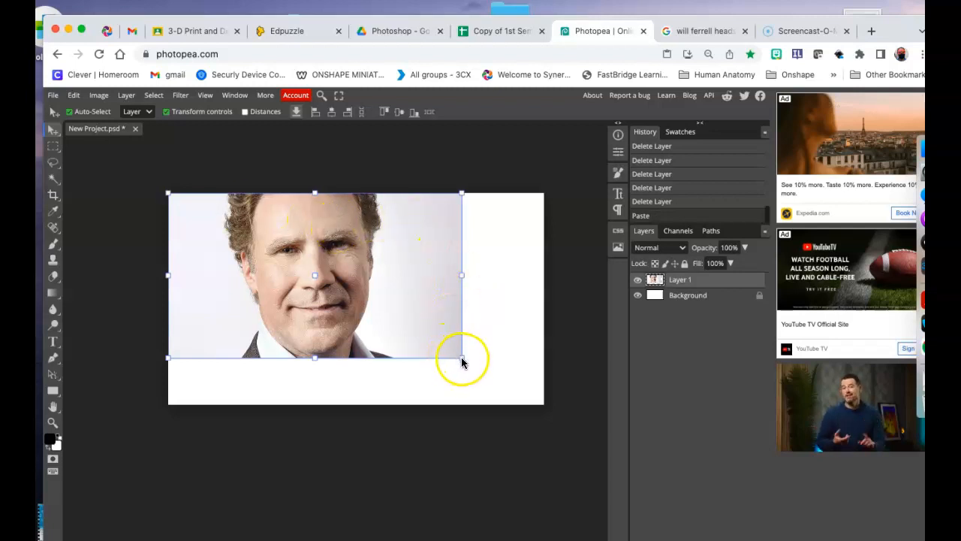
drag(462, 361, 290, 279)
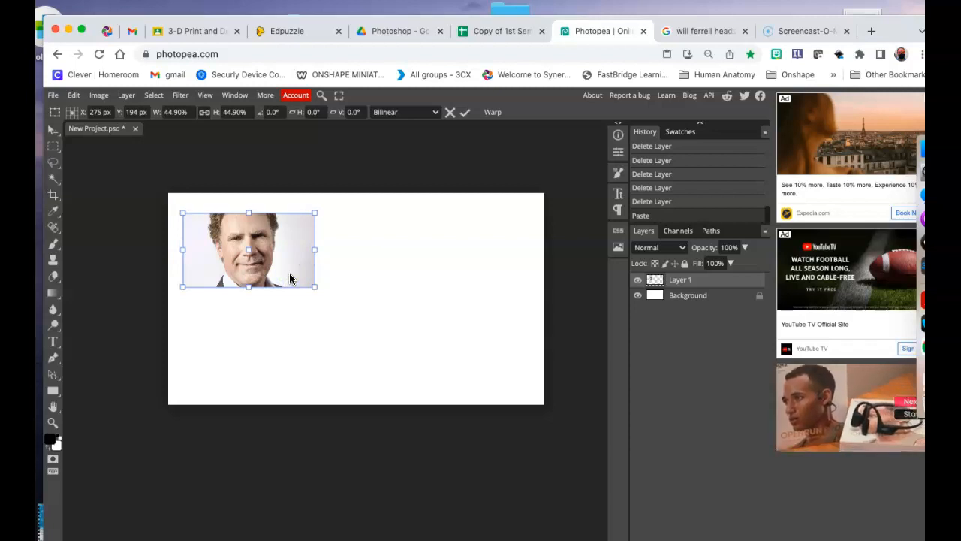
click(465, 112)
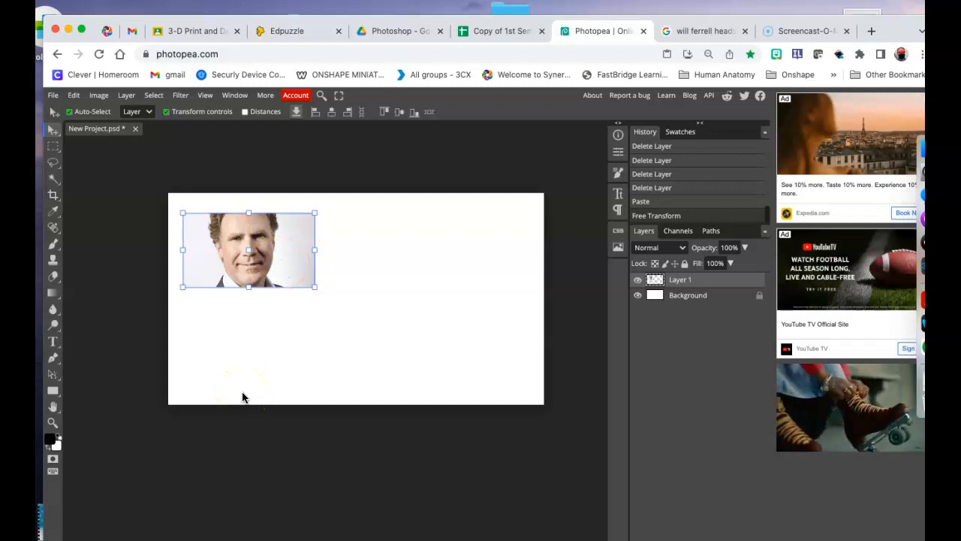
Duplicate the scaled headshot layer four times
key(ctrl+j)
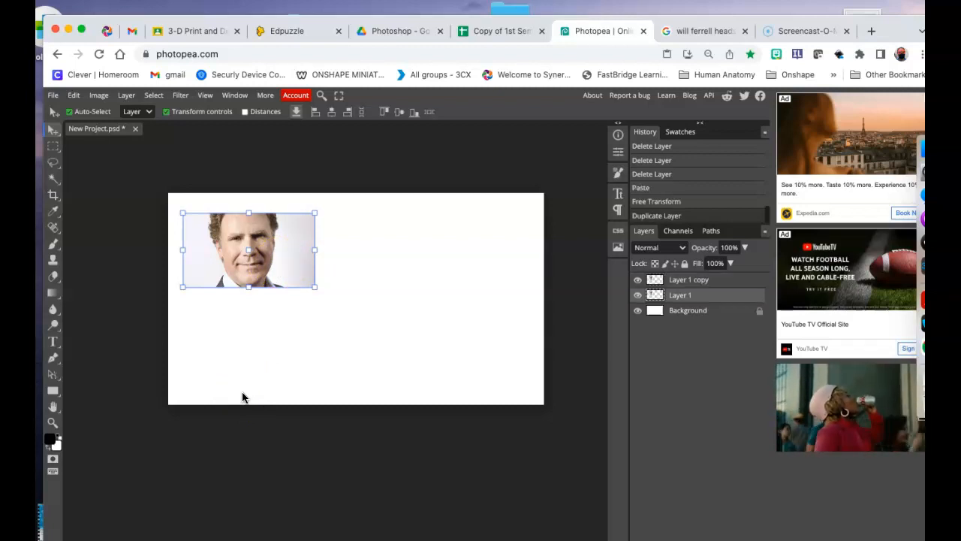
key(ctrl+j)
key(ctrl+j)
key(ctrl+j)
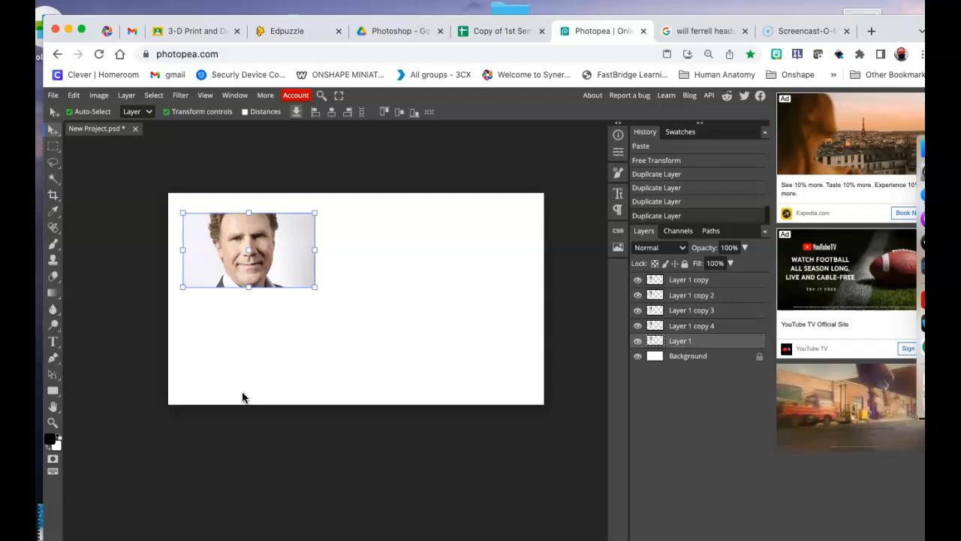
Move two of the headshot copies beside the original to form a top row of three photos
drag(290, 262, 428, 258)
drag(263, 257, 527, 254)
click(350, 250)
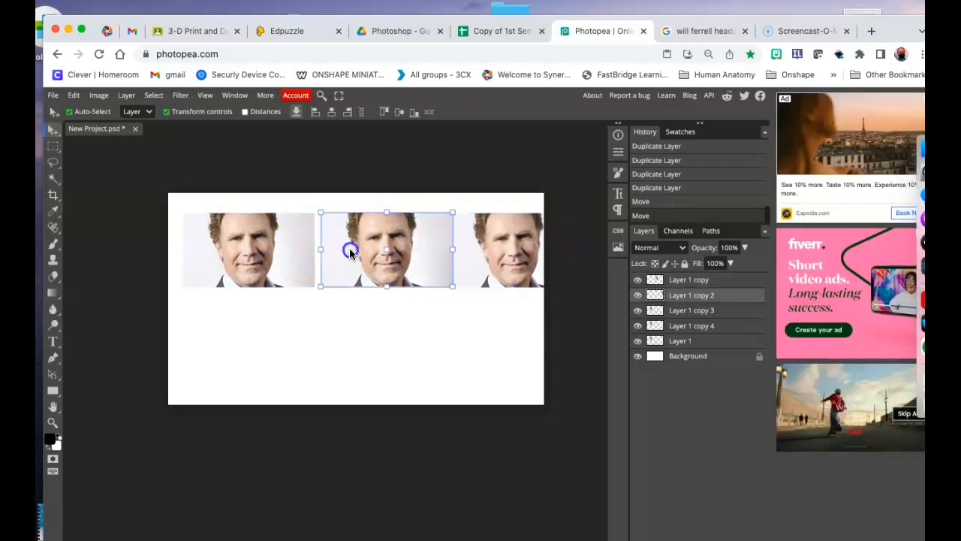
drag(350, 251, 340, 250)
Arrange the remaining headshots below the top row, duplicating one more to complete a second row of three
drag(269, 259, 410, 343)
drag(285, 291, 548, 347)
key(super+j)
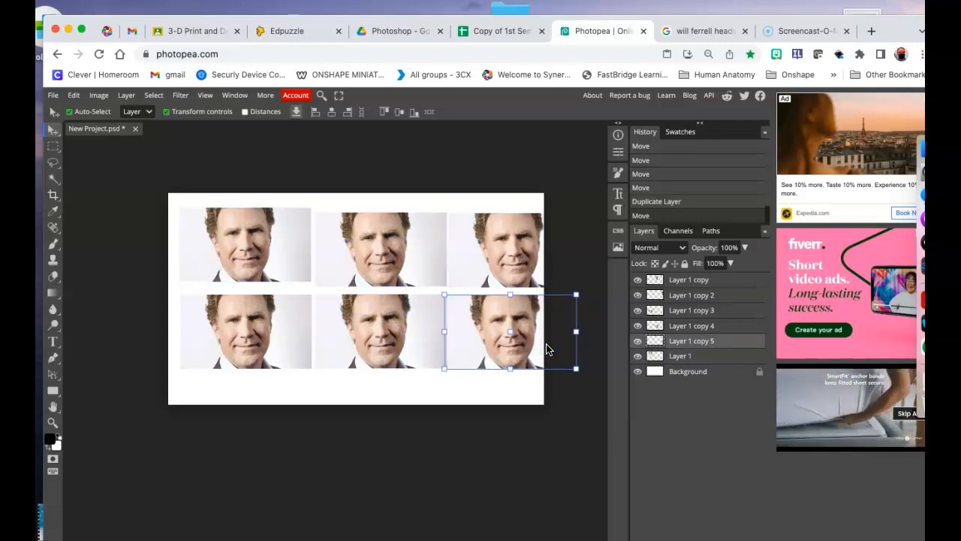
click(407, 390)
Apply a Hue/Saturation adjustment to the top-left headshot with Hue 92, Saturation 50 and Lightness 4
click(299, 275)
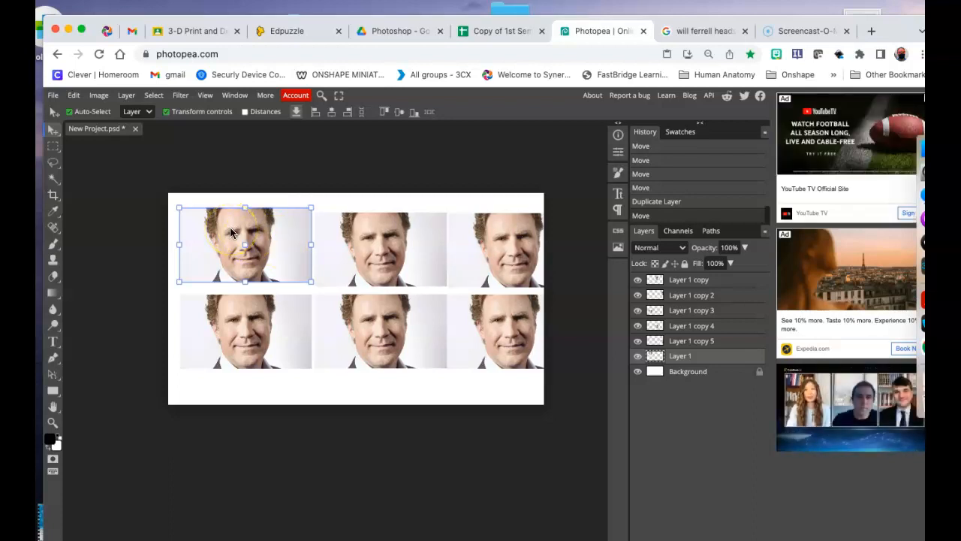
click(98, 96)
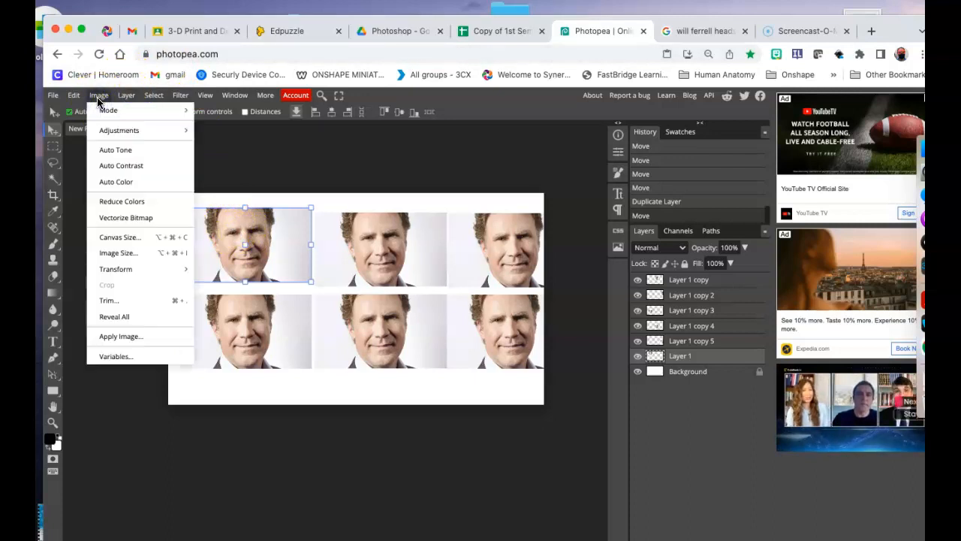
click(120, 131)
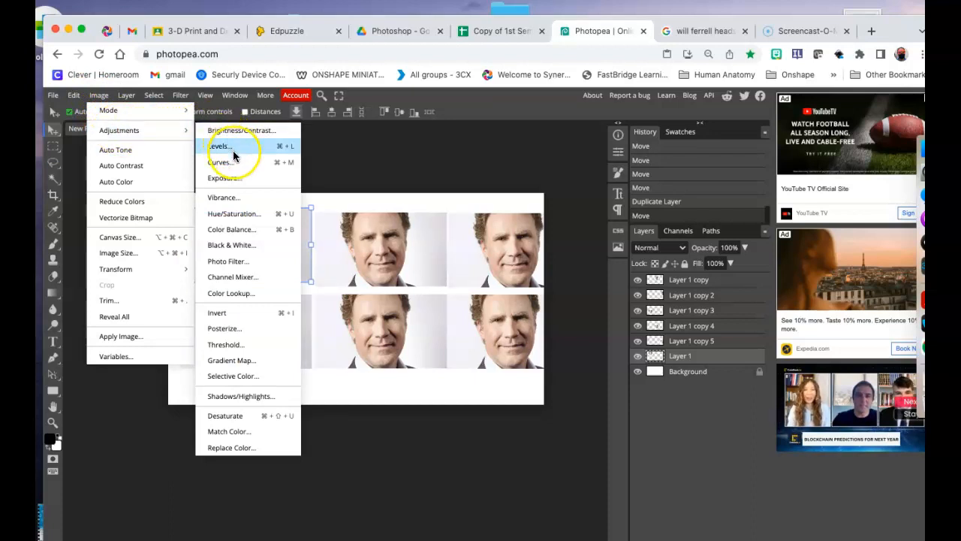
click(282, 219)
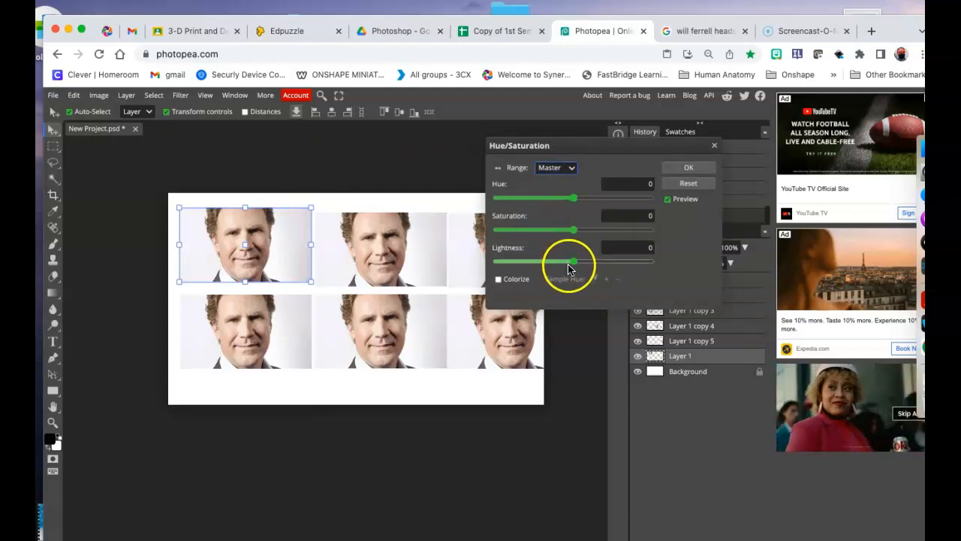
drag(572, 264, 612, 248)
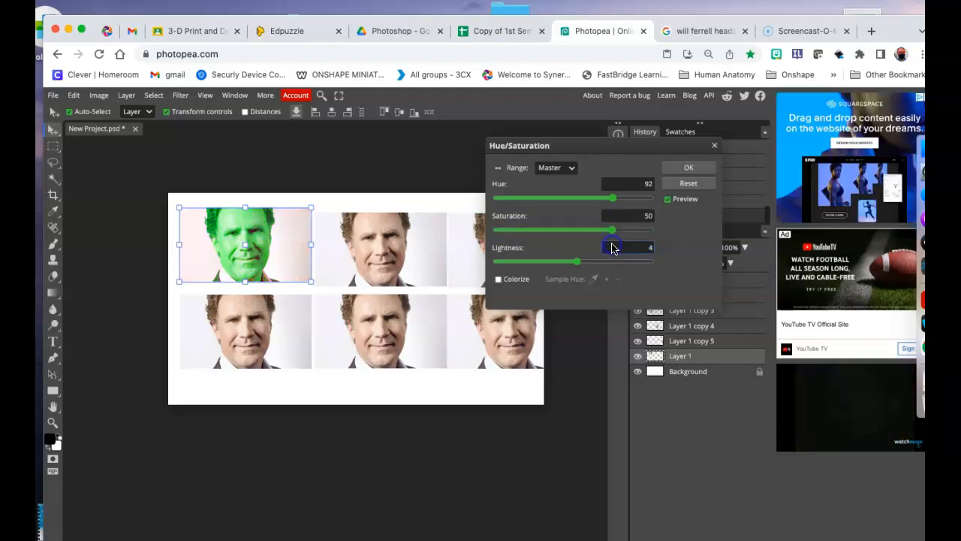
click(678, 171)
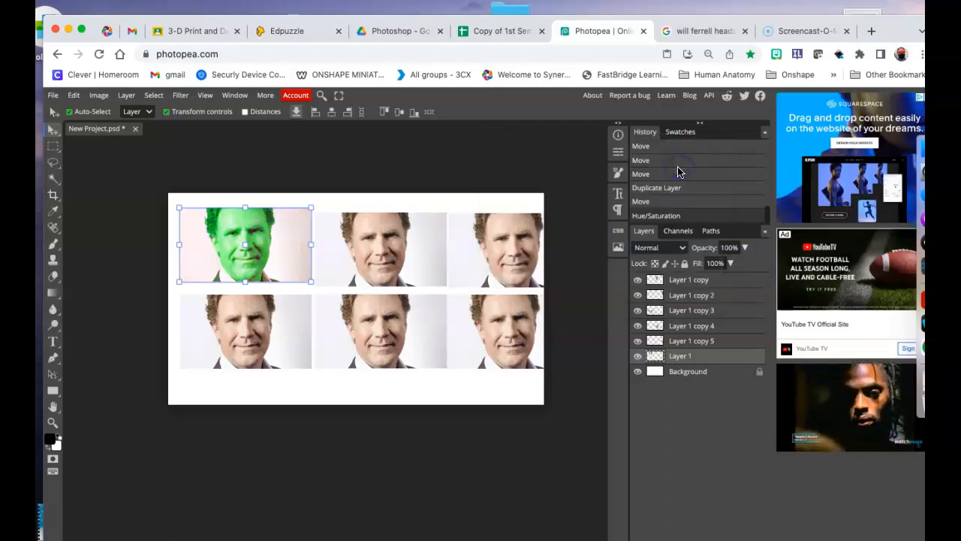
Apply a Hue/Saturation adjustment to the top-middle headshot, setting Hue to -90 and raising the saturation for a vivid purple
click(422, 269)
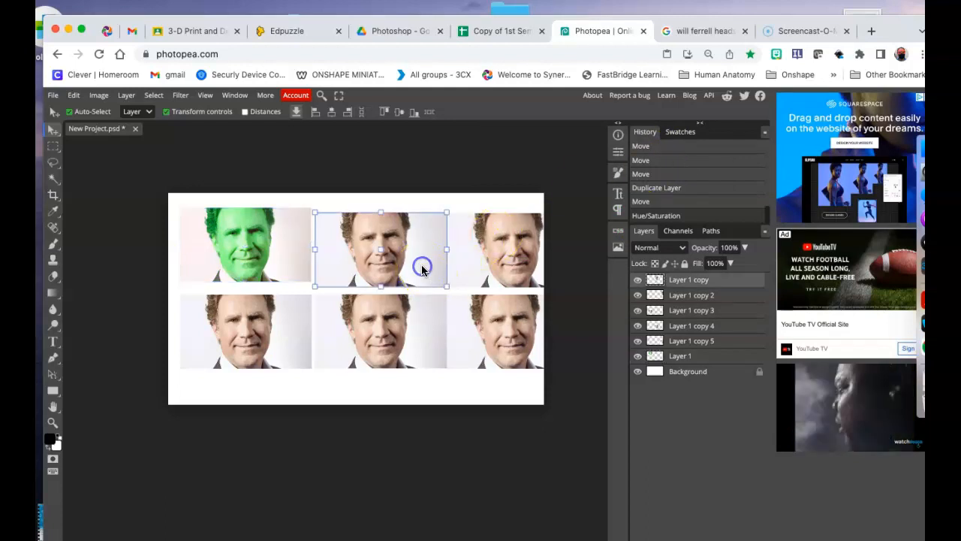
key(ctrl+u)
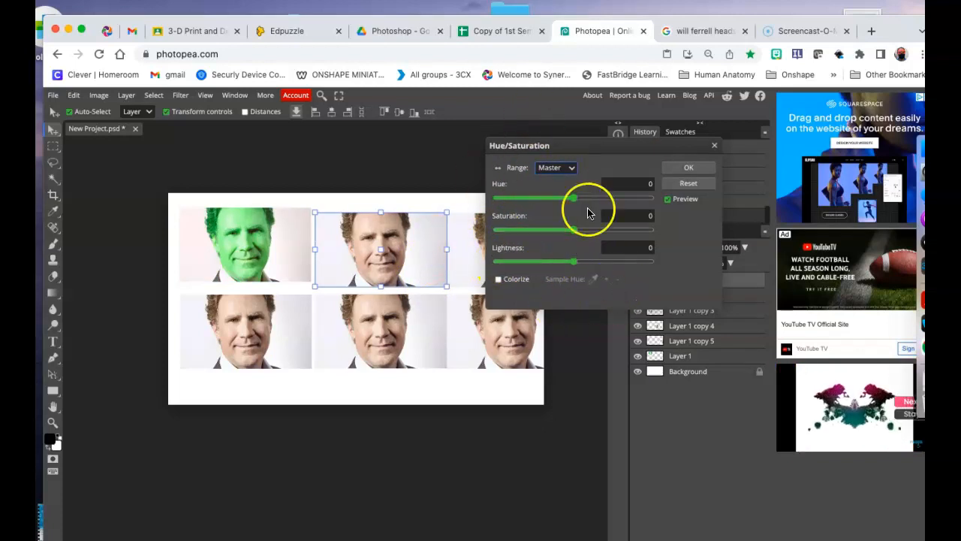
click(714, 147)
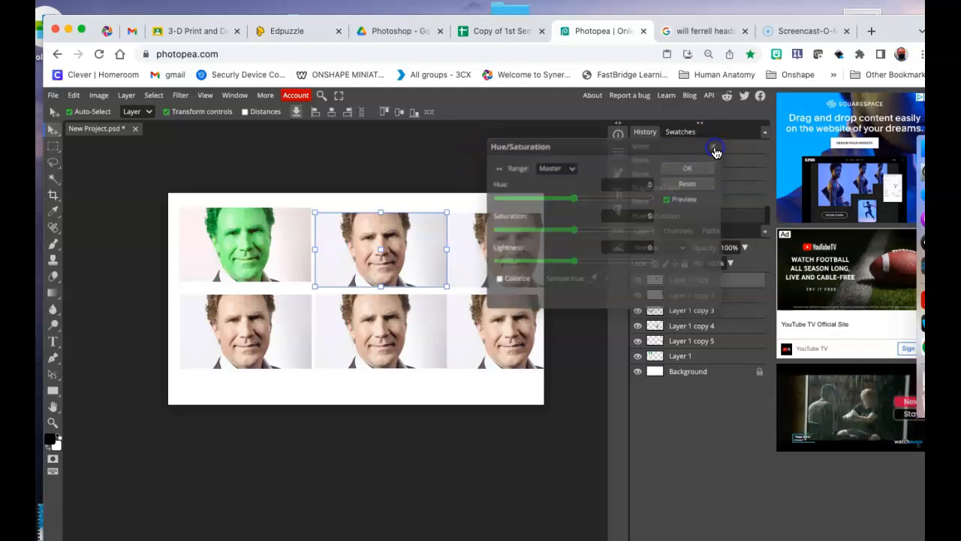
click(99, 96)
mouse_move(169, 130)
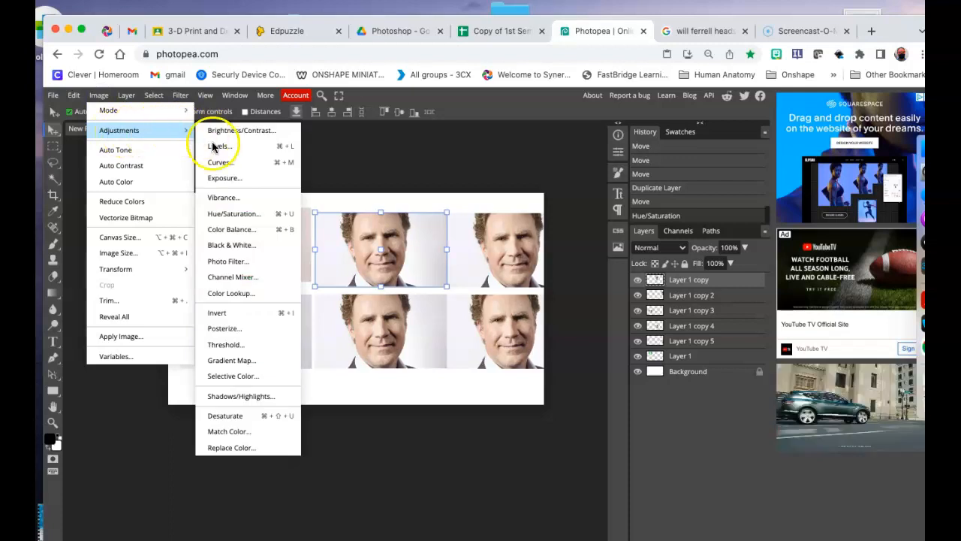
click(234, 215)
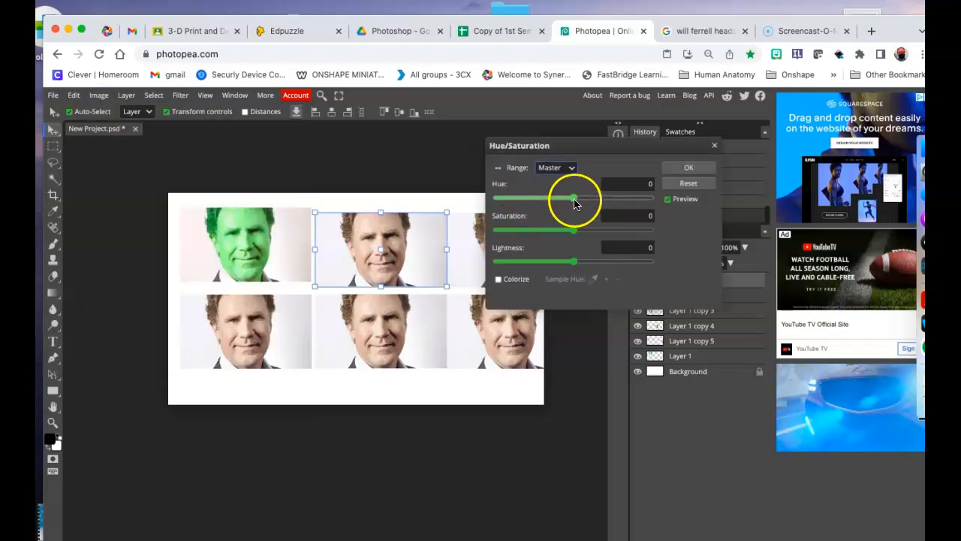
drag(574, 201, 620, 202)
drag(534, 202, 536, 197)
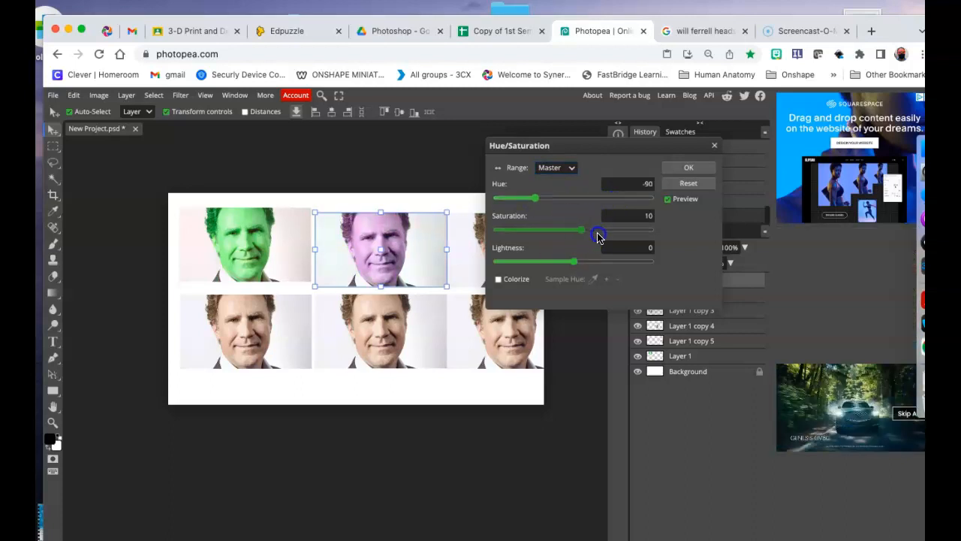
drag(594, 235, 606, 236)
click(678, 166)
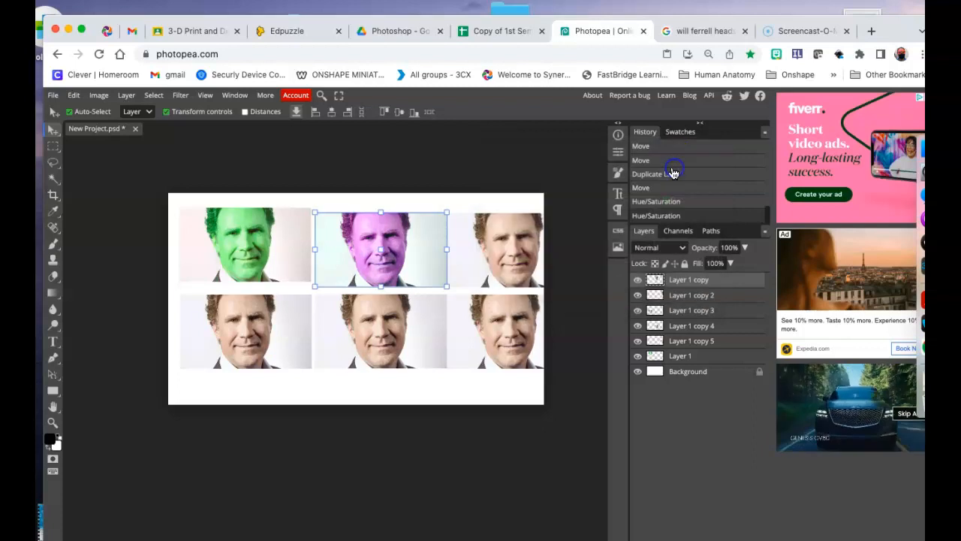
Apply a Hue/Saturation adjustment to the top-right headshot with Hue -137
click(503, 241)
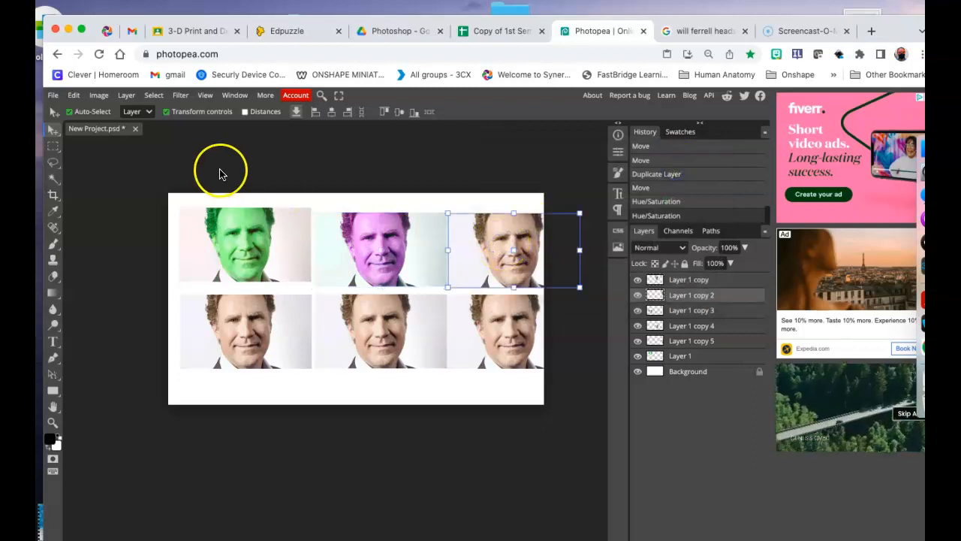
click(98, 95)
mouse_move(130, 132)
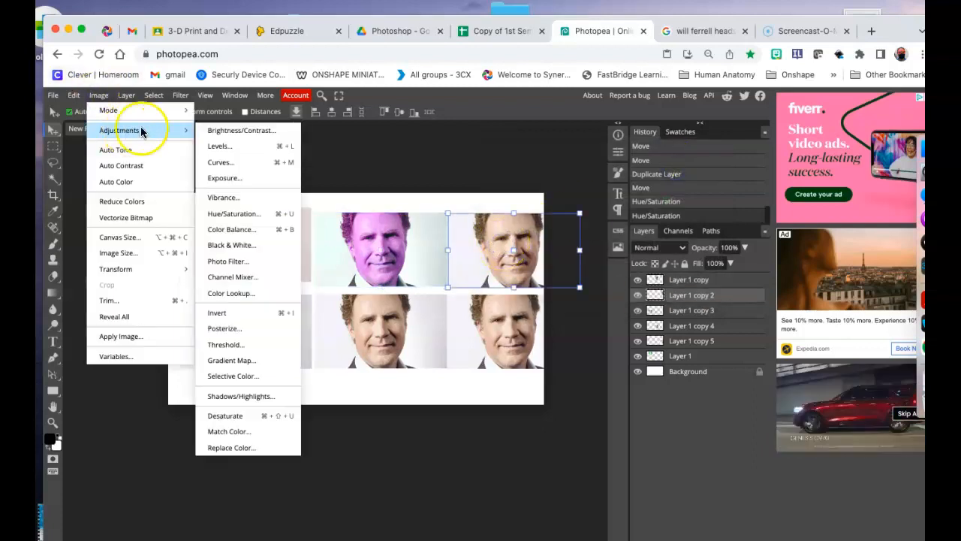
click(290, 215)
drag(568, 195, 515, 202)
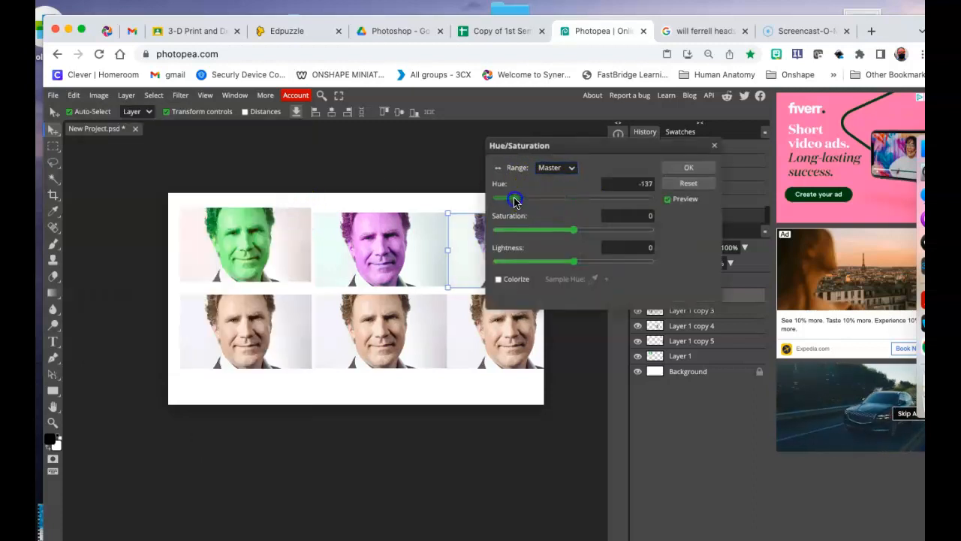
click(686, 172)
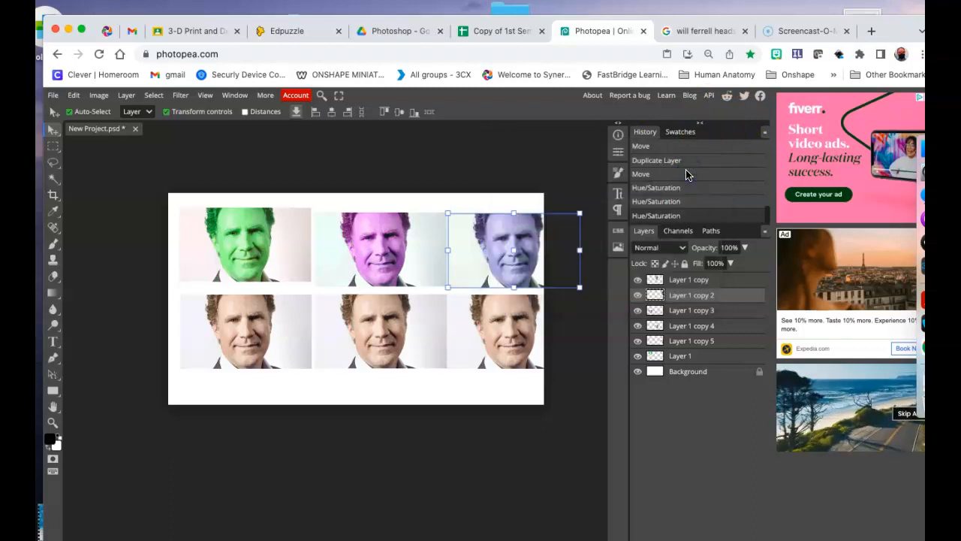